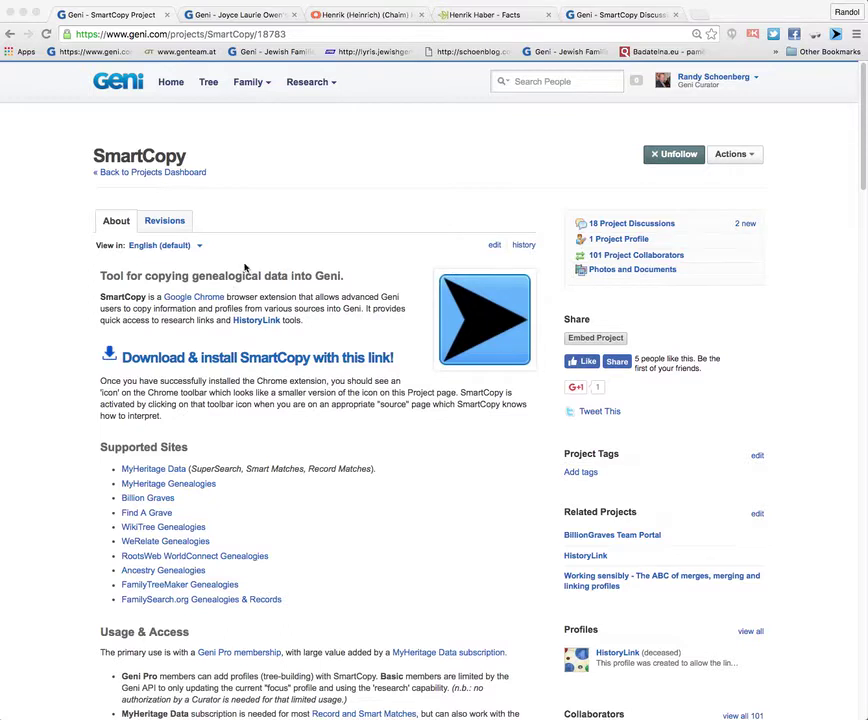
click(327, 84)
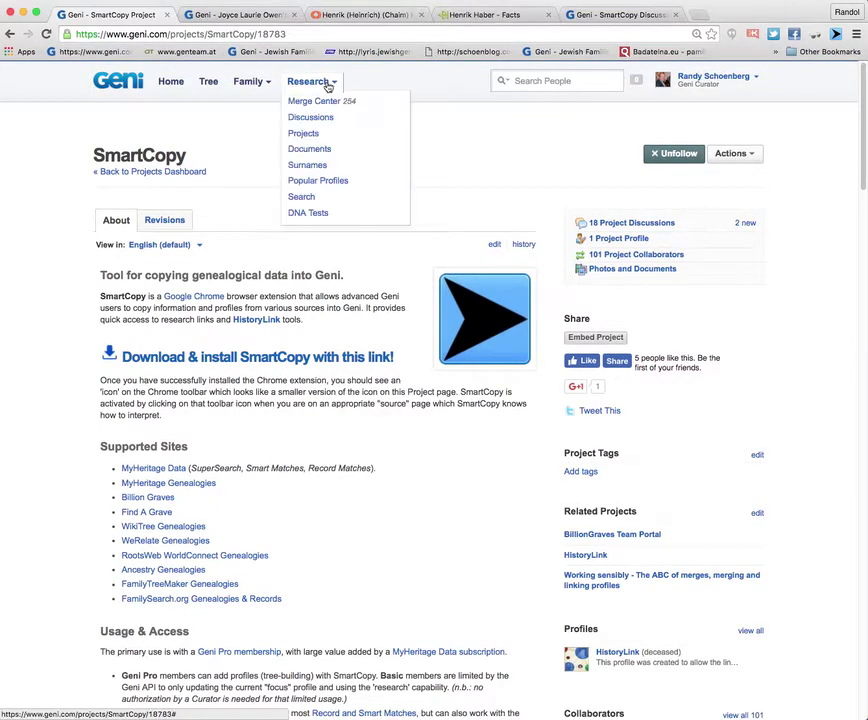
click(251, 141)
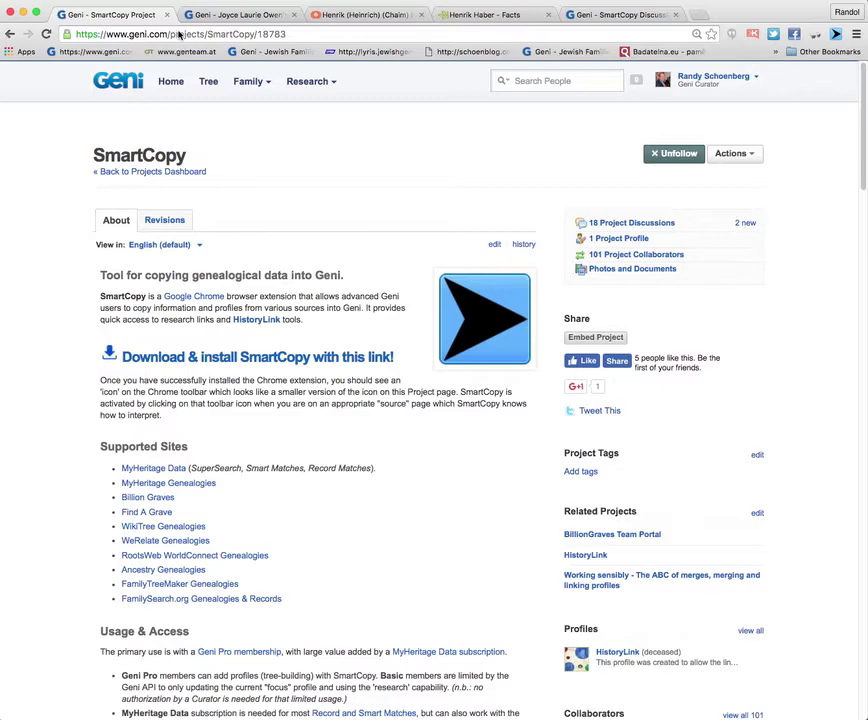
scroll(265, 318, down, 3)
scroll(265, 318, down, 20)
scroll(265, 314, down, 20)
scroll(265, 318, down, 20)
scroll(264, 314, up, 20)
scroll(264, 316, up, 20)
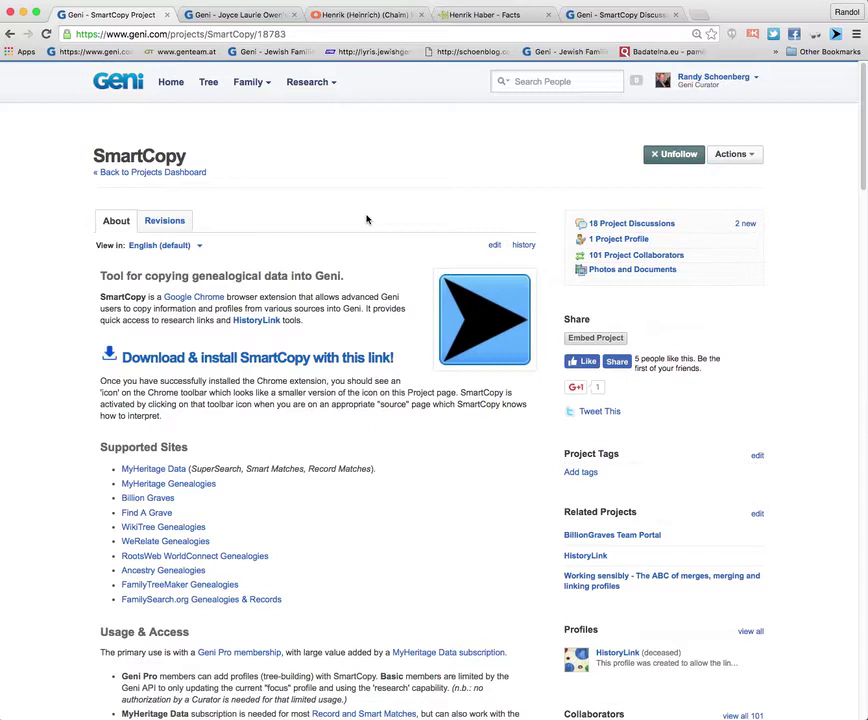
click(616, 231)
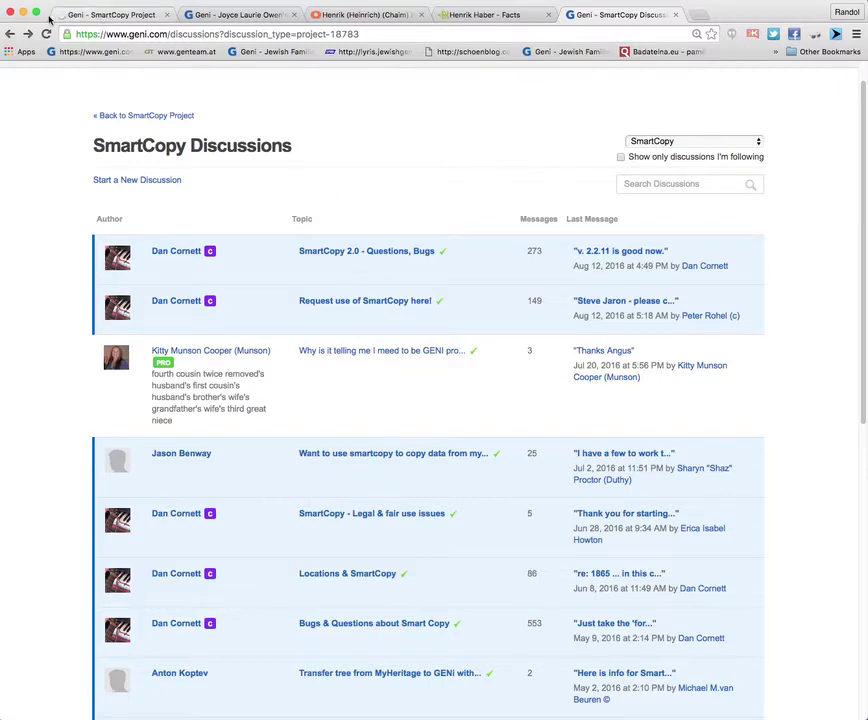
click(112, 15)
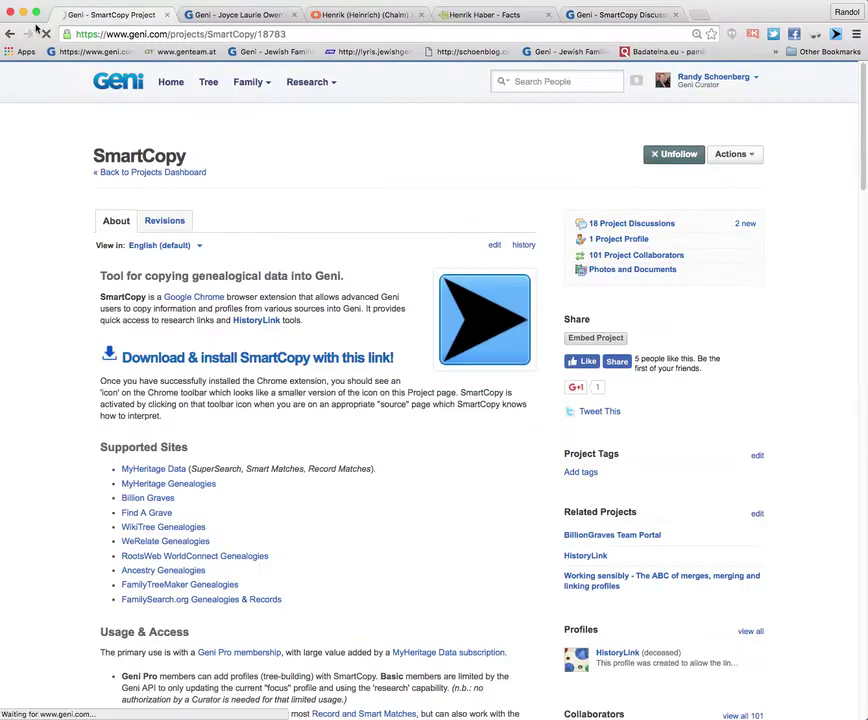
click(166, 15)
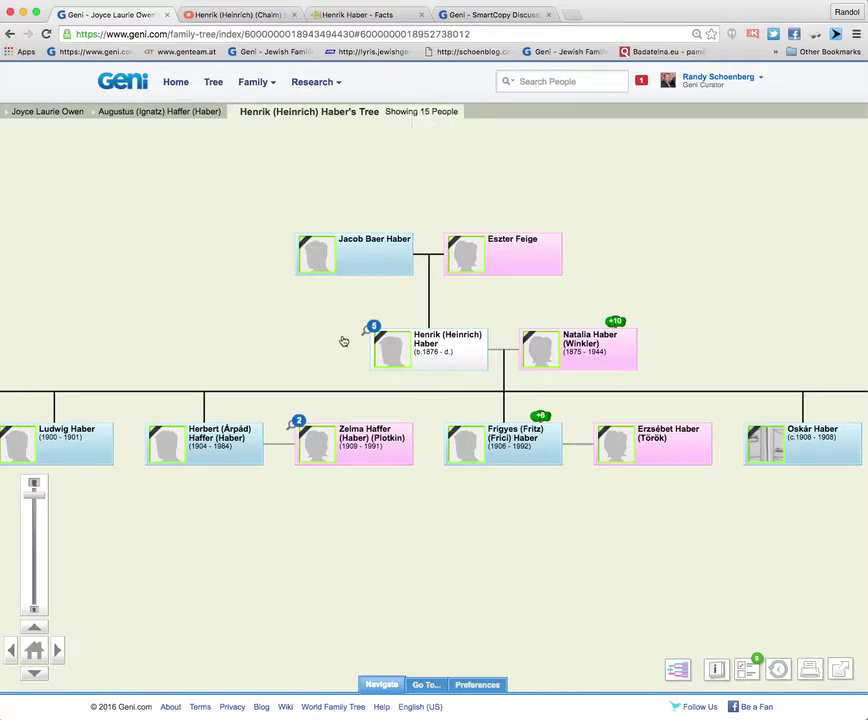
mouse_move(298, 420)
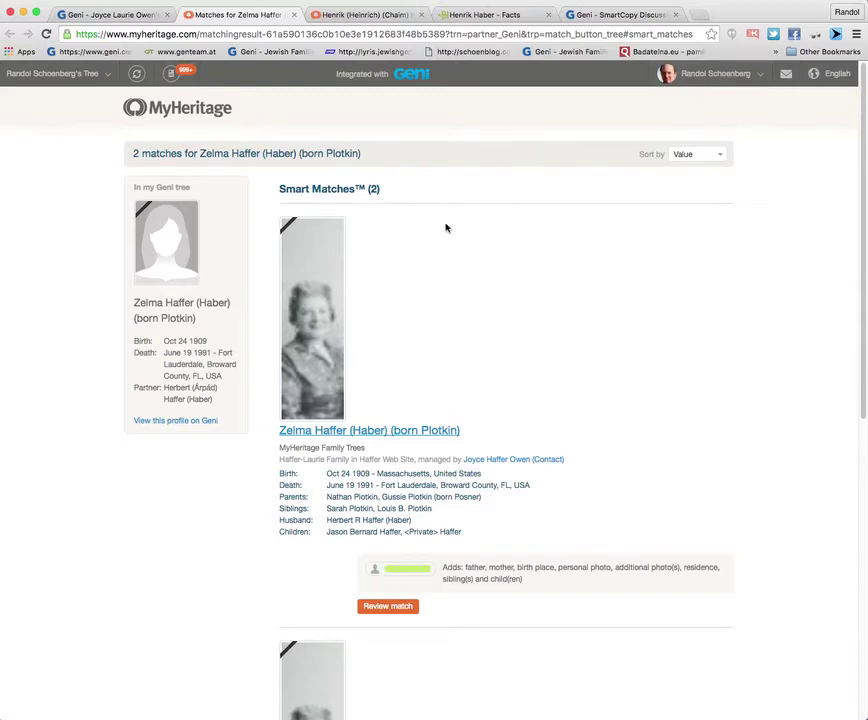
scroll(446, 228, down, 1)
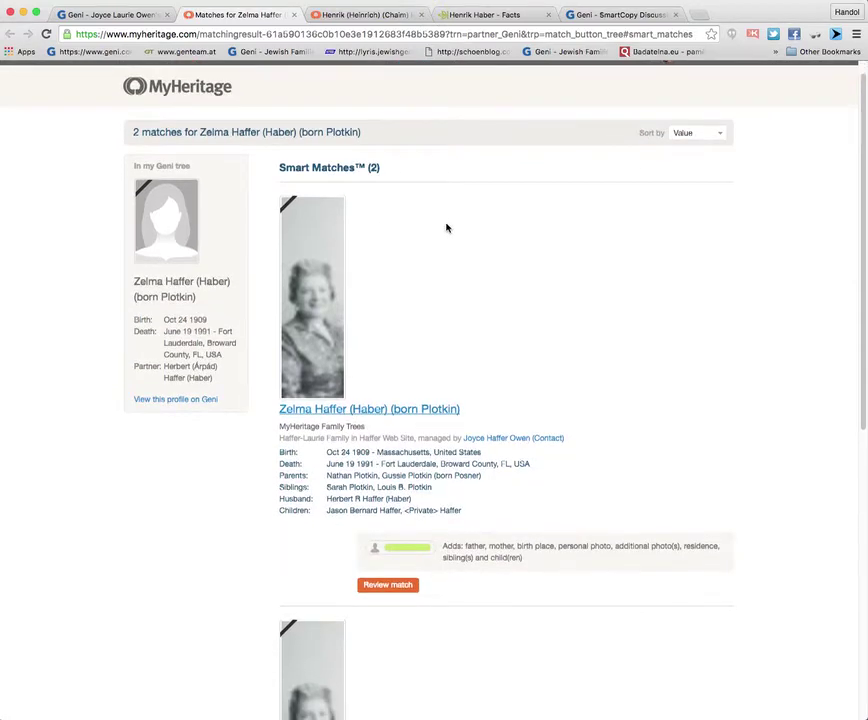
scroll(446, 228, down, 10)
scroll(446, 228, up, 10)
scroll(446, 228, down, 1)
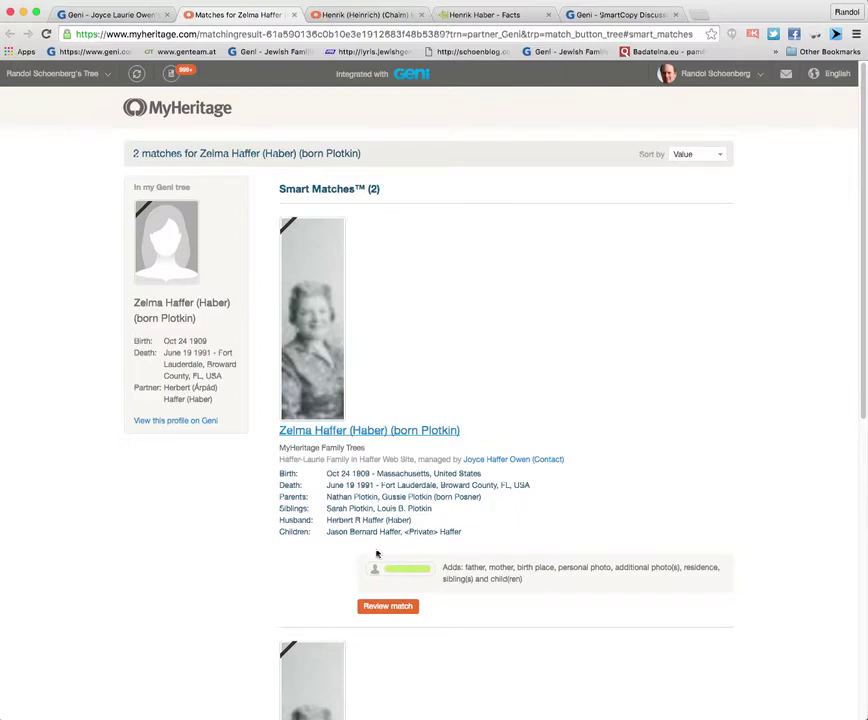
scroll(364, 449, down, 1)
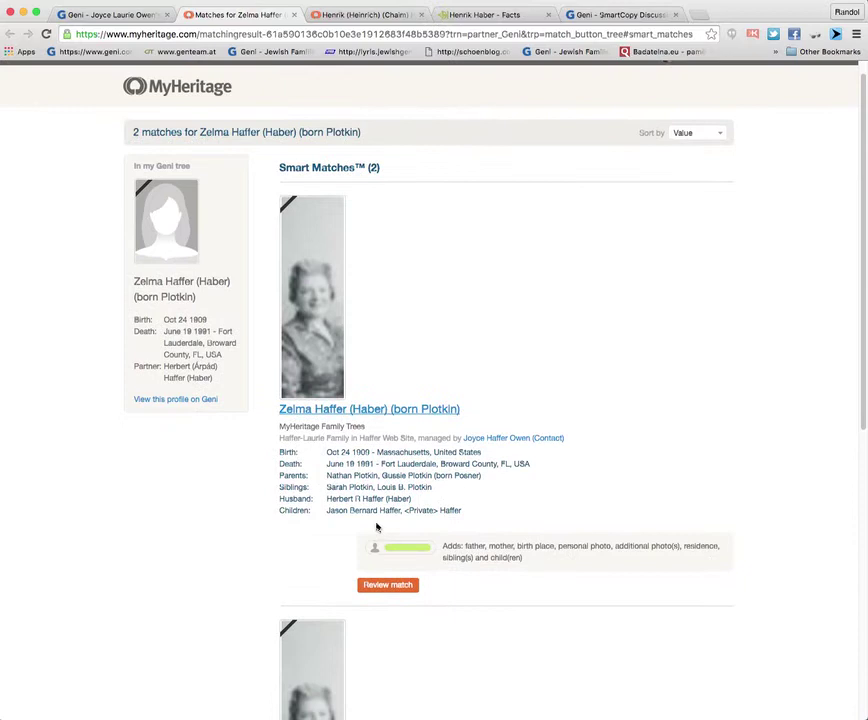
click(362, 414)
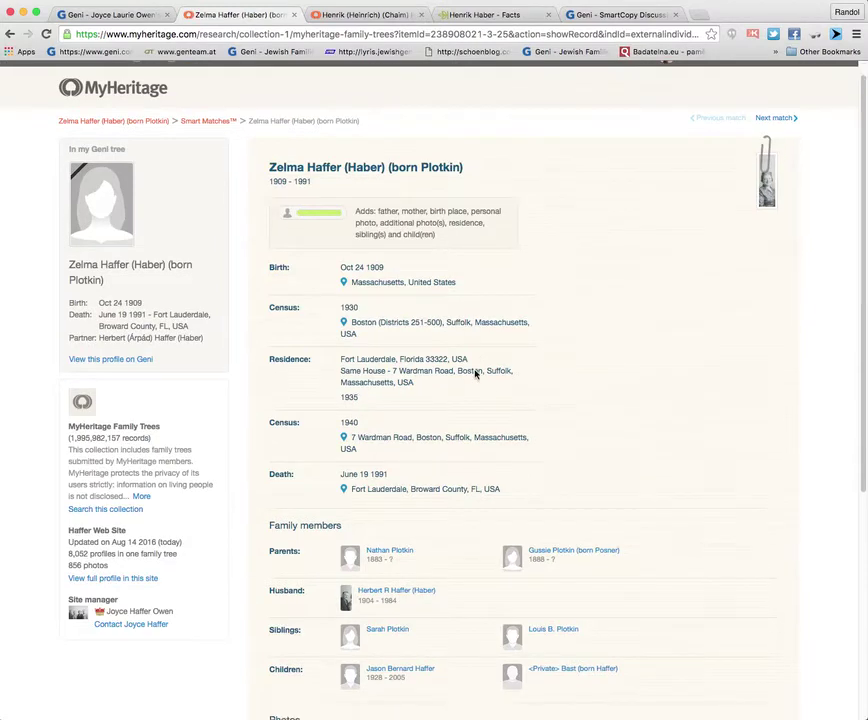
scroll(475, 374, down, 3)
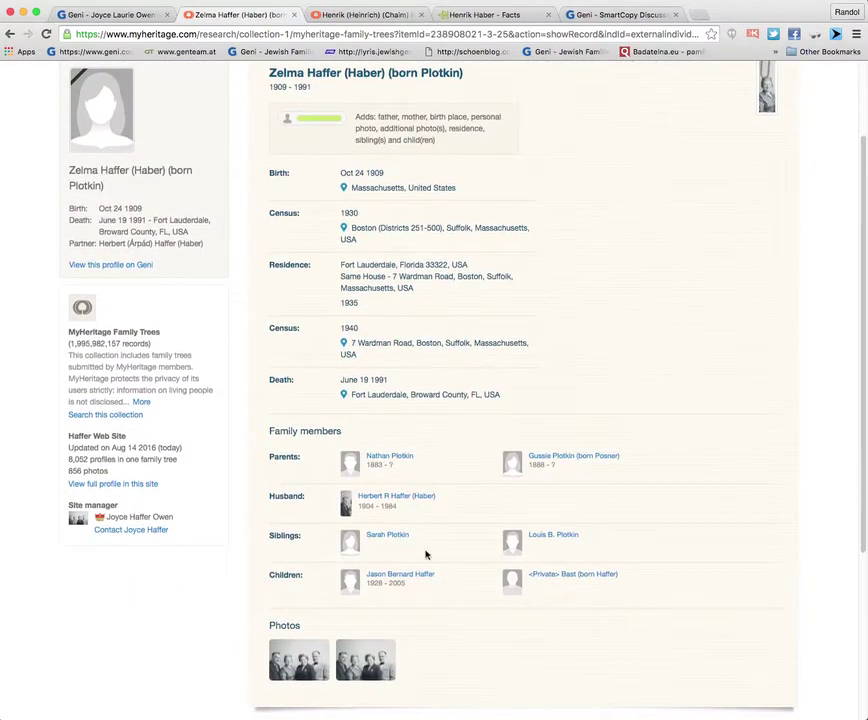
scroll(442, 455, up, 3)
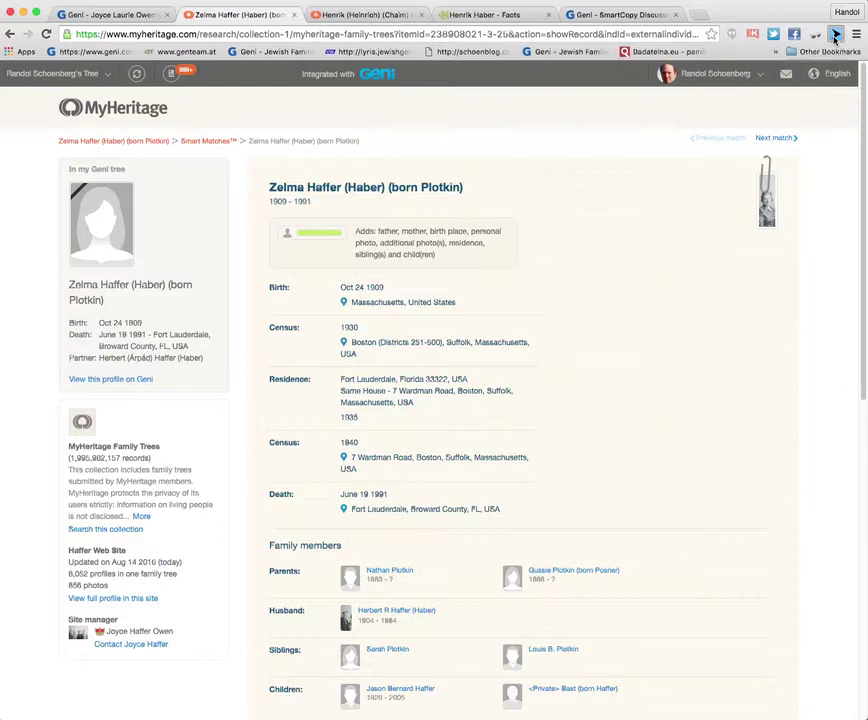
click(835, 36)
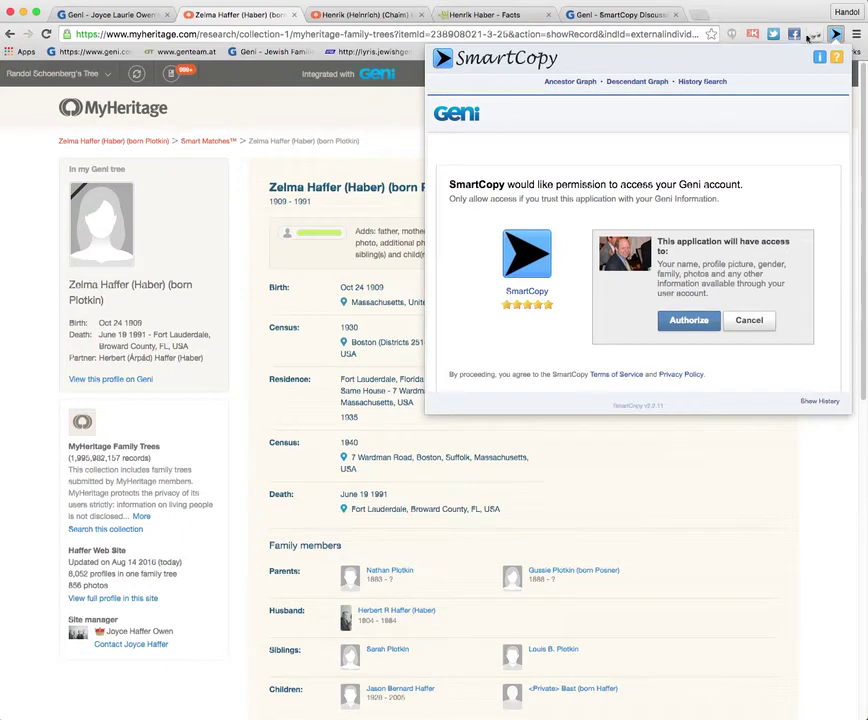
Authorize SmartCopy to access the Geni account and look over Zelma's record data
click(688, 321)
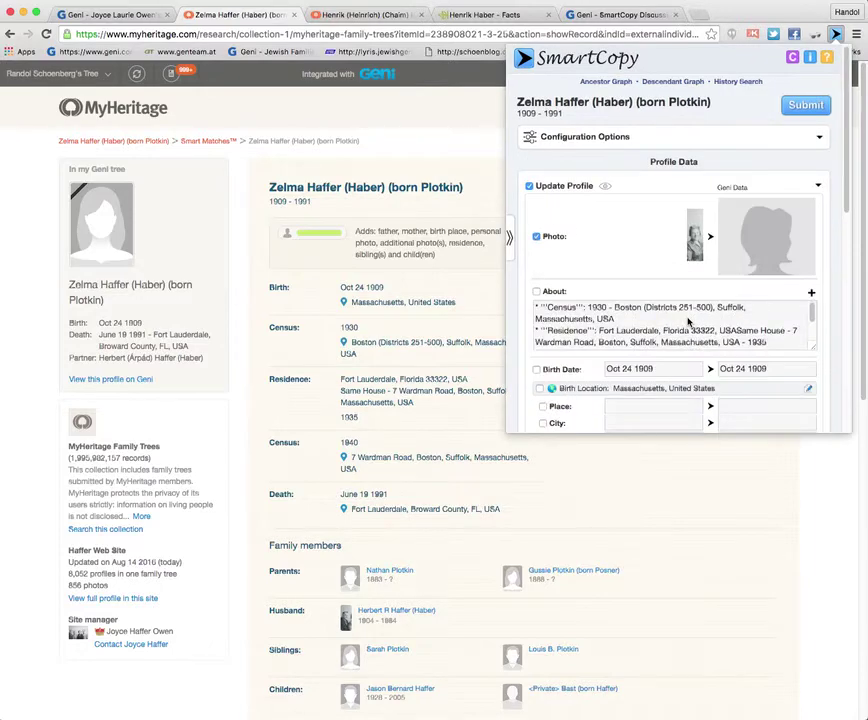
scroll(688, 320, down, 3)
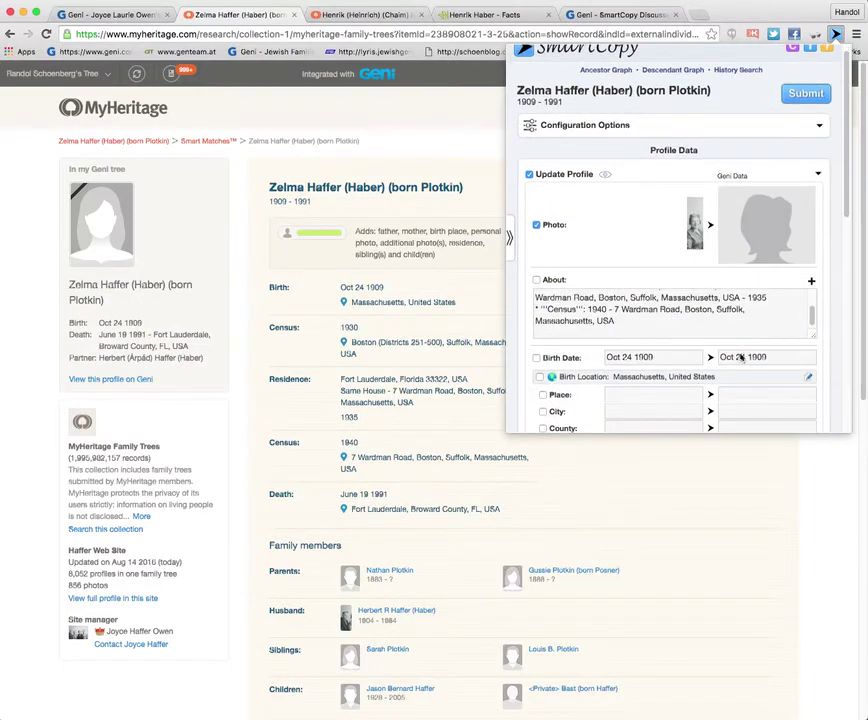
scroll(600, 300, down, 5)
scroll(600, 285, down, 4)
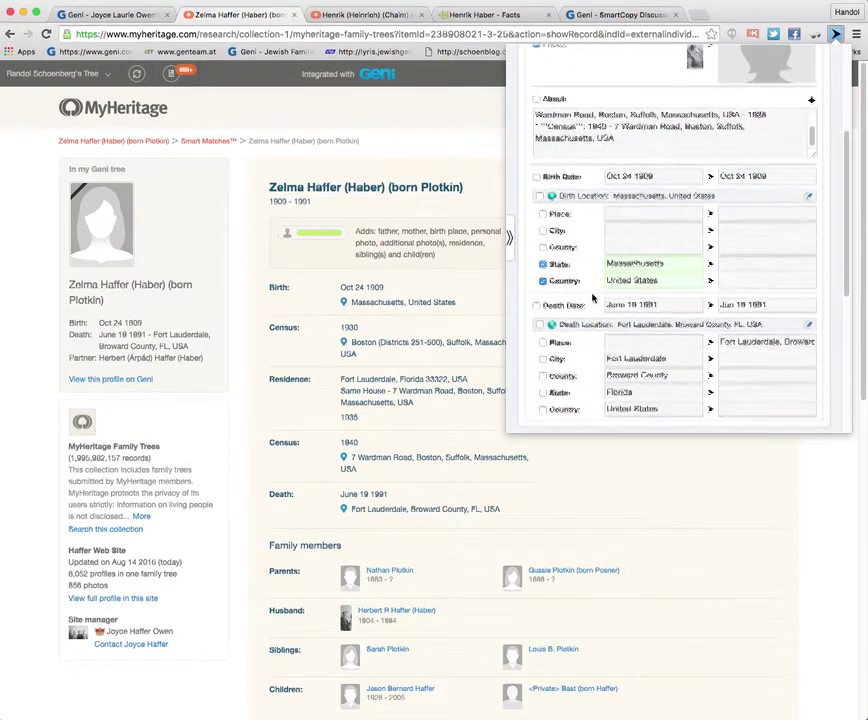
scroll(609, 263, down, 10)
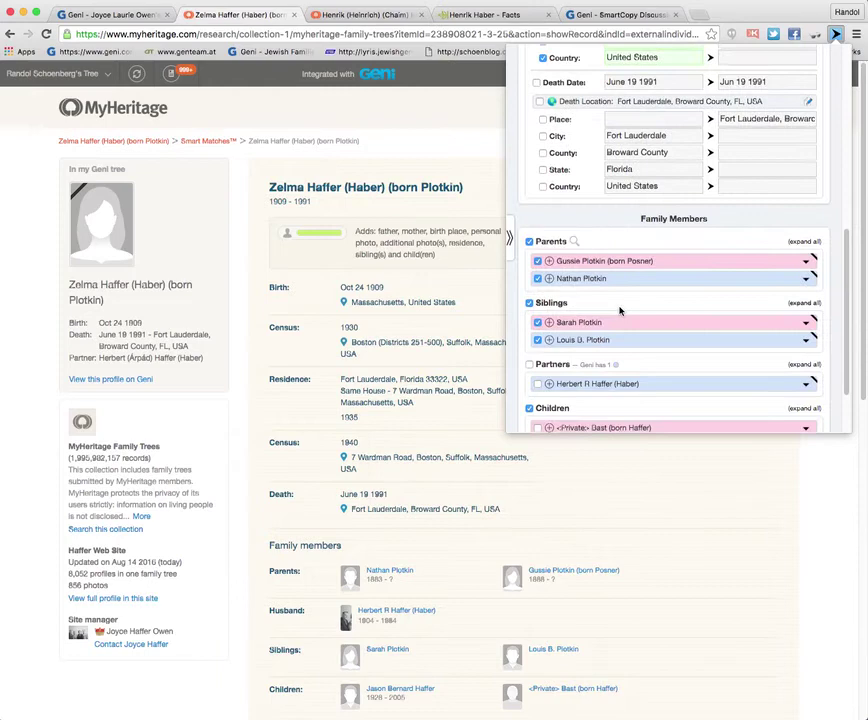
scroll(618, 214, down, 3)
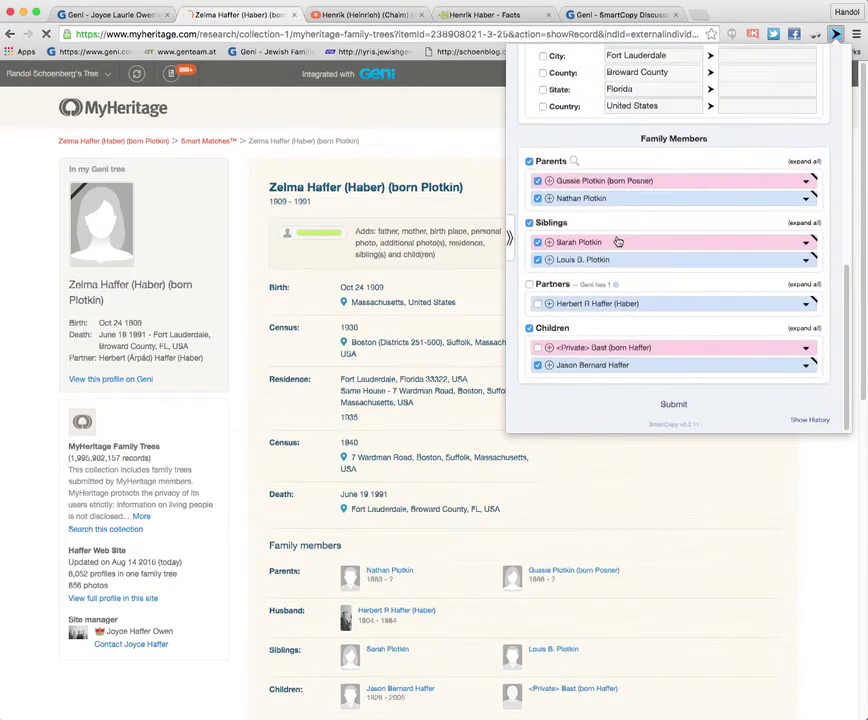
scroll(586, 203, up, 15)
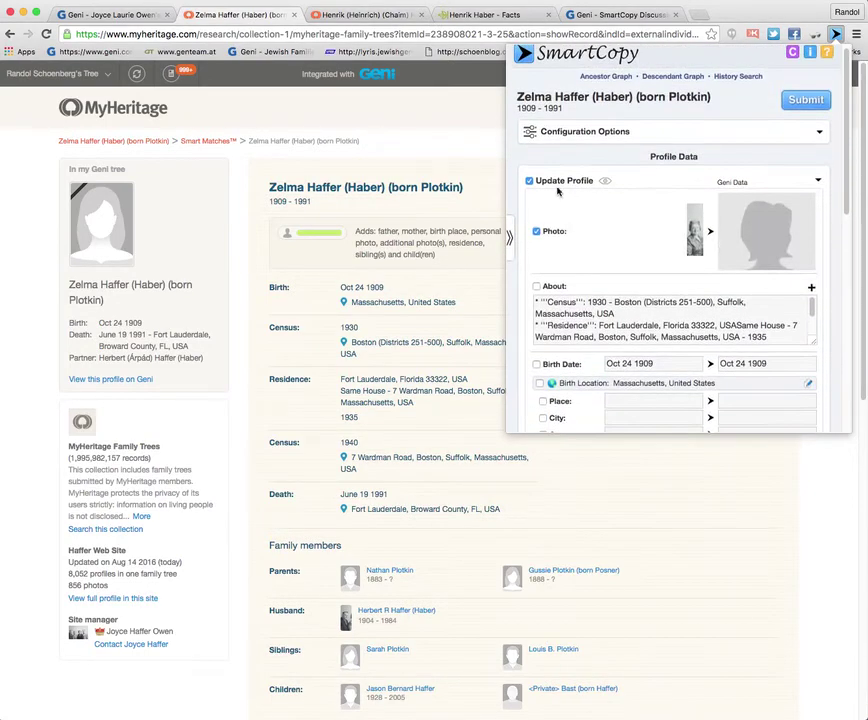
click(529, 182)
click(529, 182)
scroll(552, 190, down, 3)
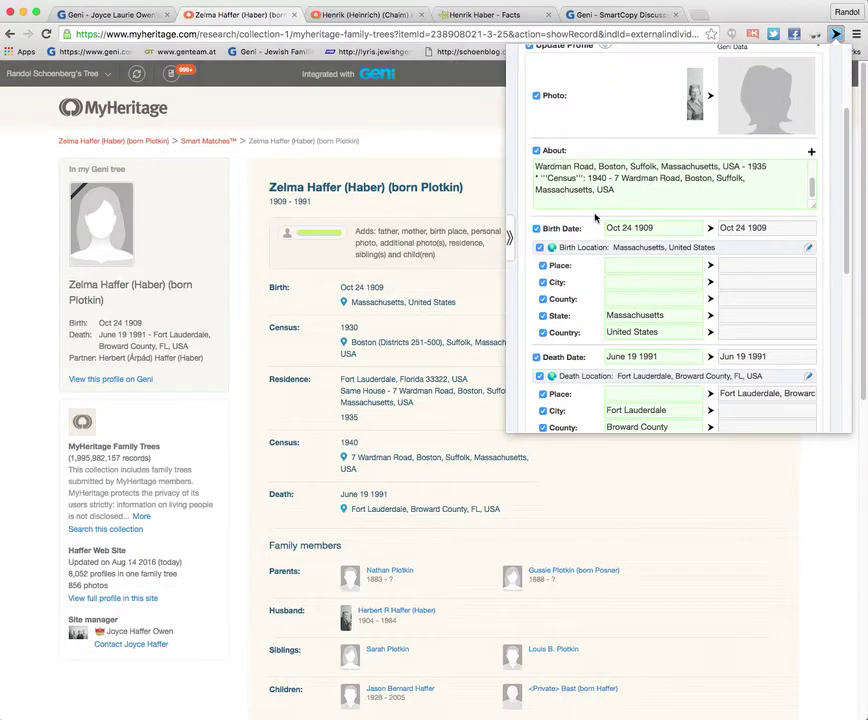
scroll(608, 340, down, 5)
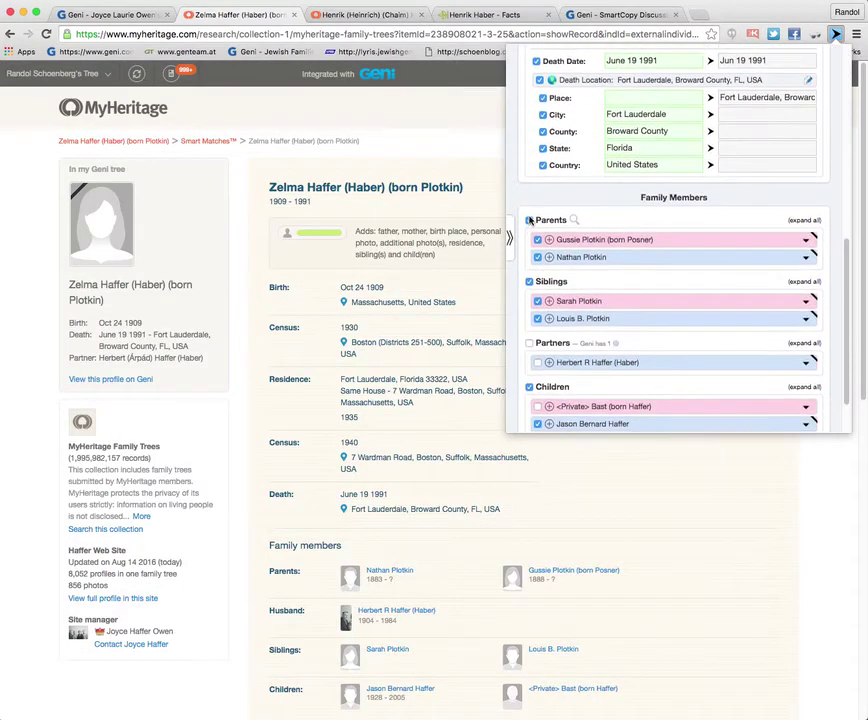
scroll(545, 290, down, 2)
scroll(546, 297, down, 2)
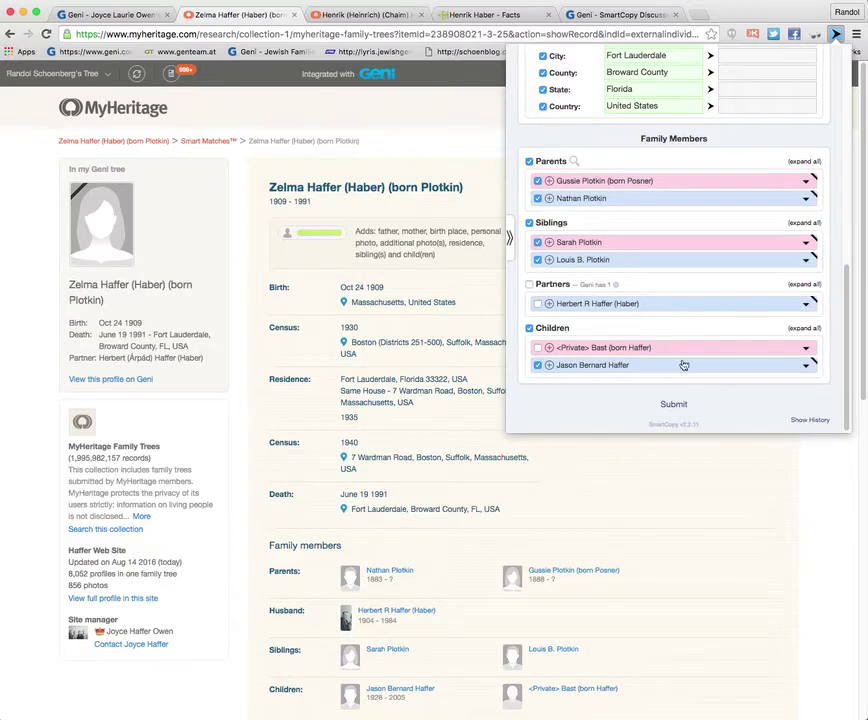
Submit Zelma's selected profile and relatives to Geni until it reports Geni Tree Updated
click(674, 405)
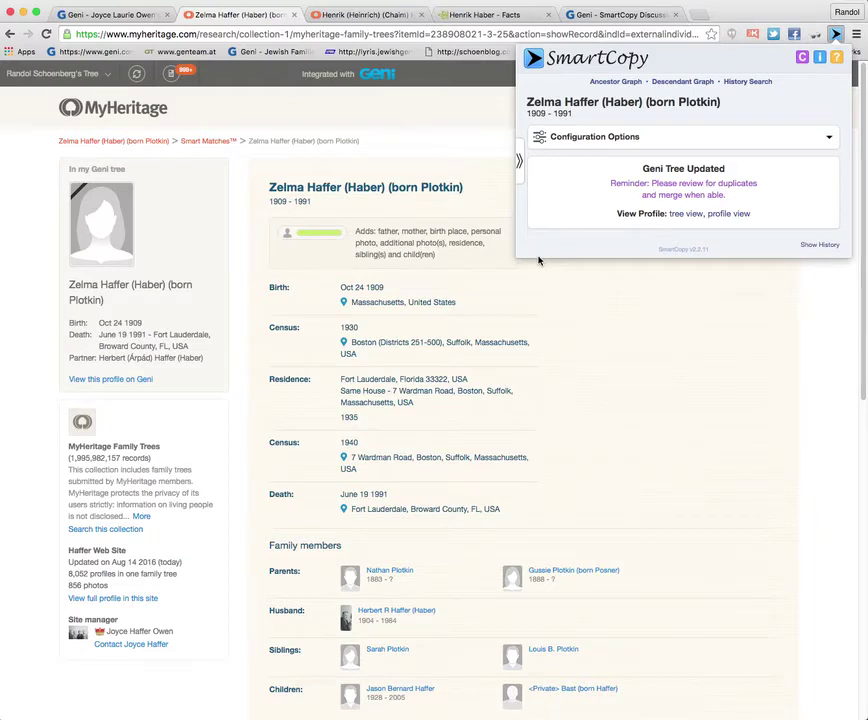
click(122, 15)
click(335, 440)
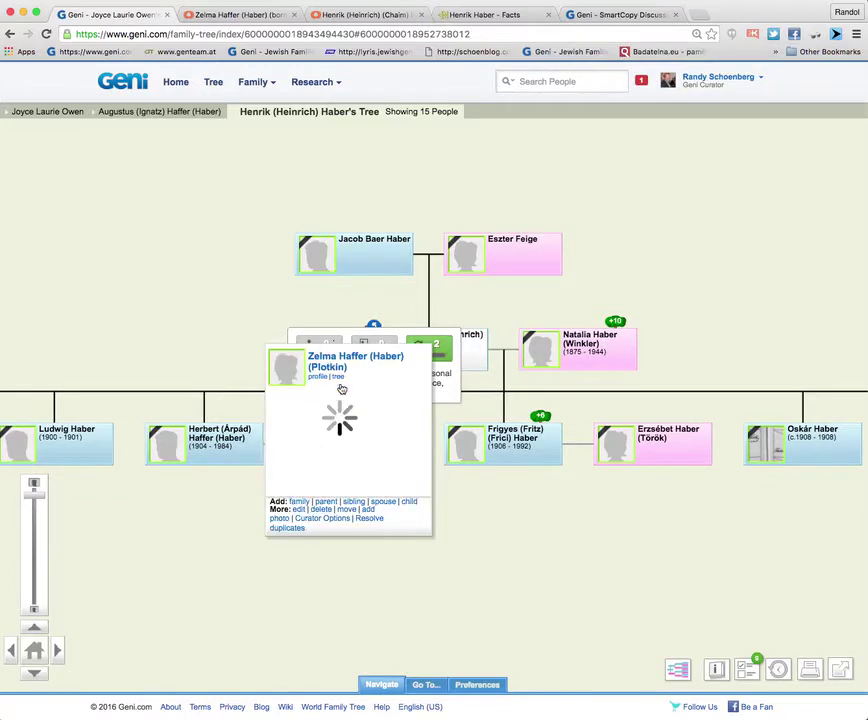
click(338, 378)
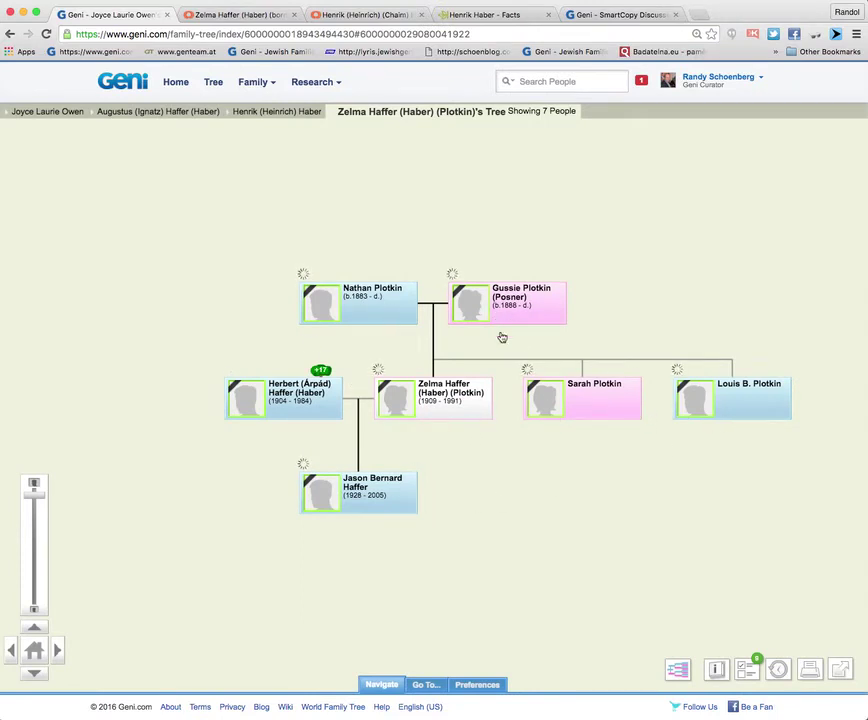
click(269, 364)
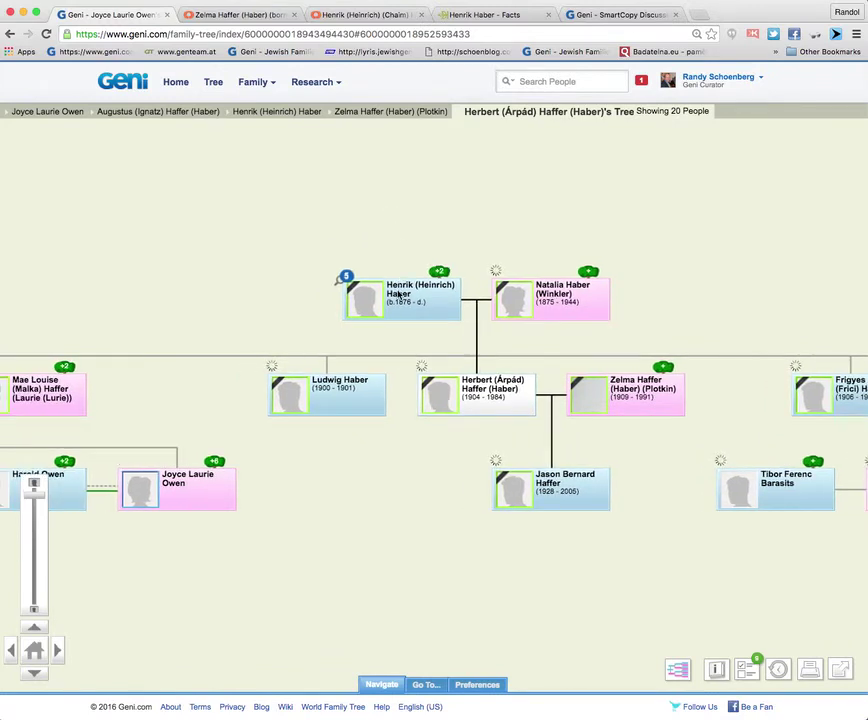
mouse_move(345, 277)
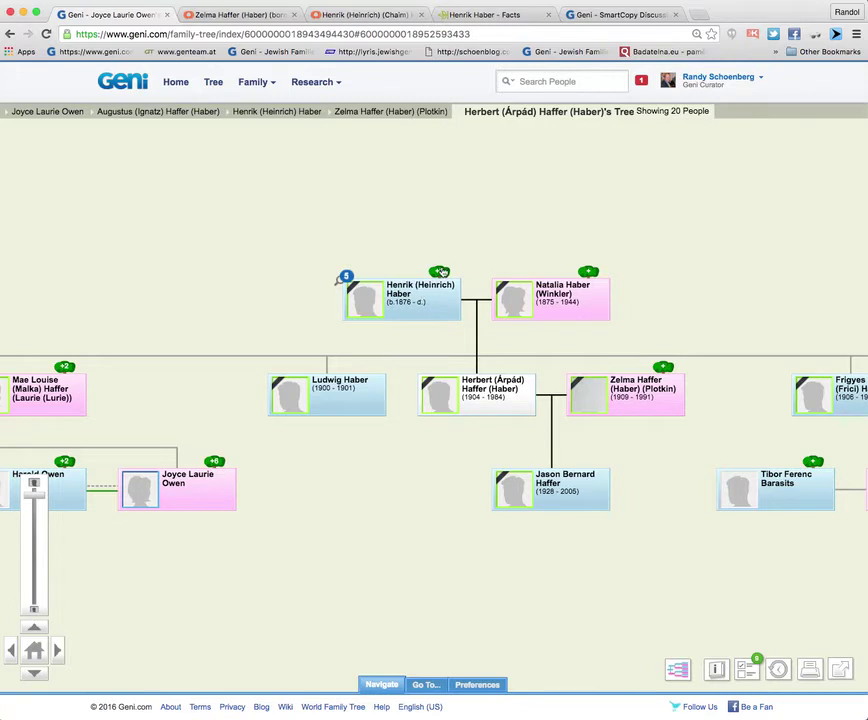
click(440, 270)
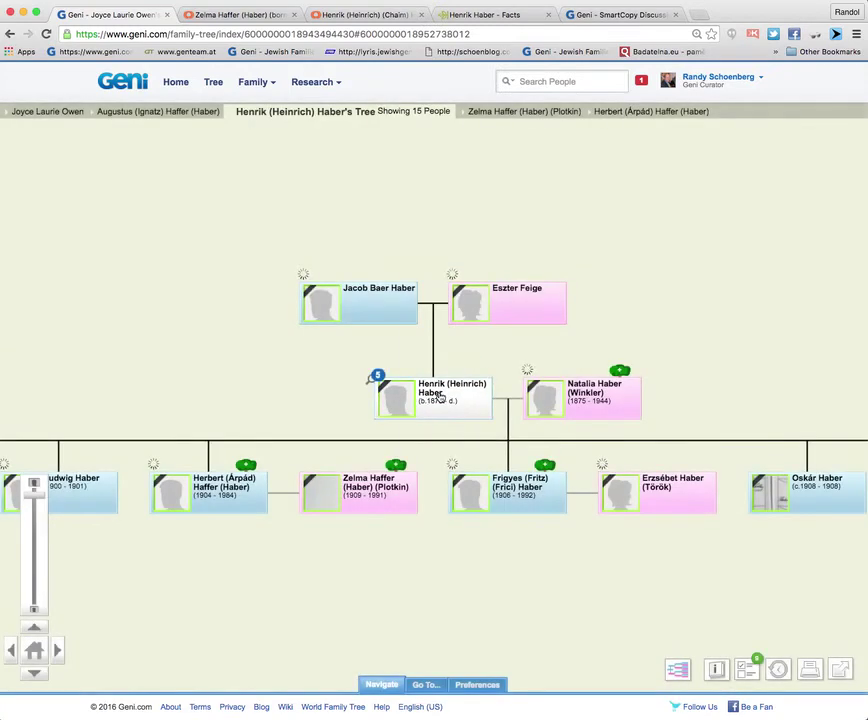
mouse_move(438, 401)
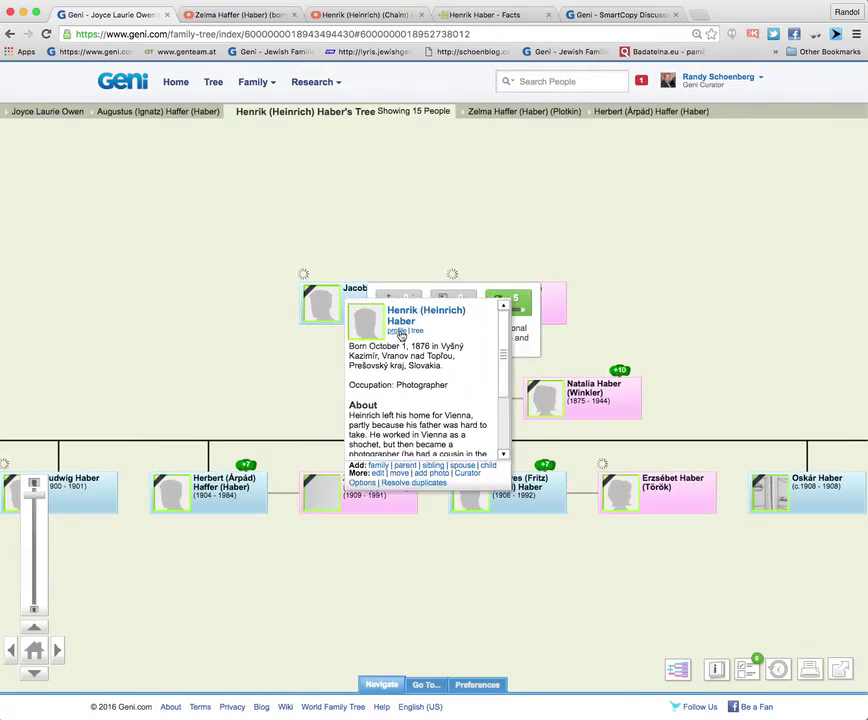
Open Henrik (Heinrich) Haber's Geni profile and select his profile ID in the address bar
click(400, 331)
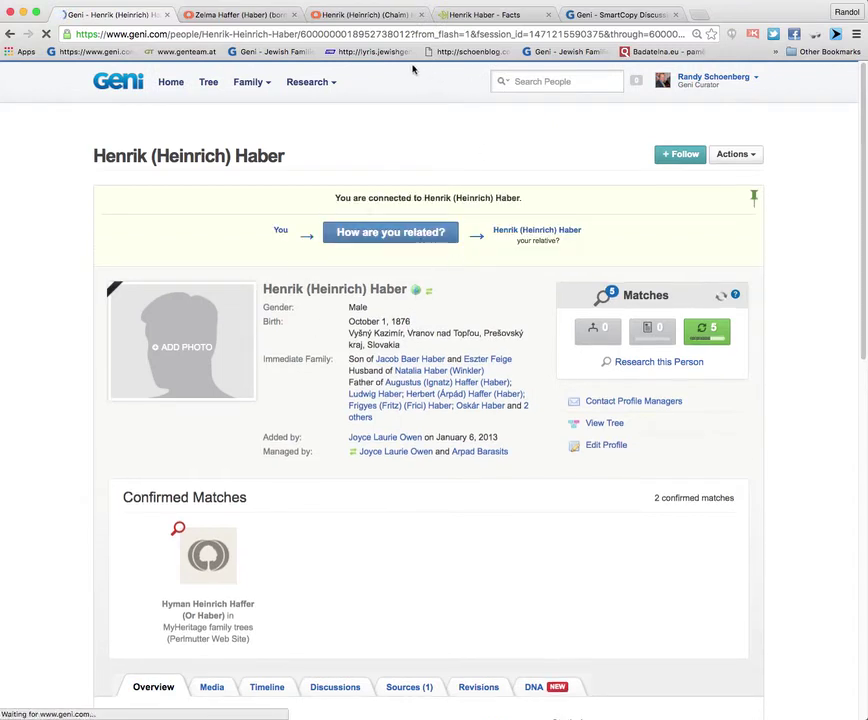
double_click(341, 35)
key(super+c)
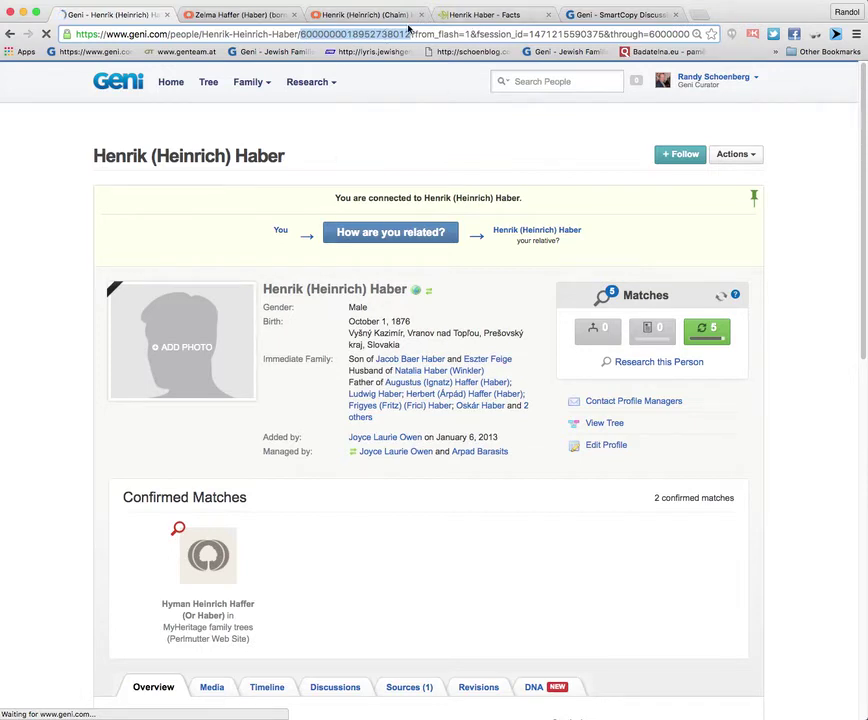
Compare Henrik's Ancestry, MyHeritage and Geni pages, ending on his Ancestry Facts page
click(461, 15)
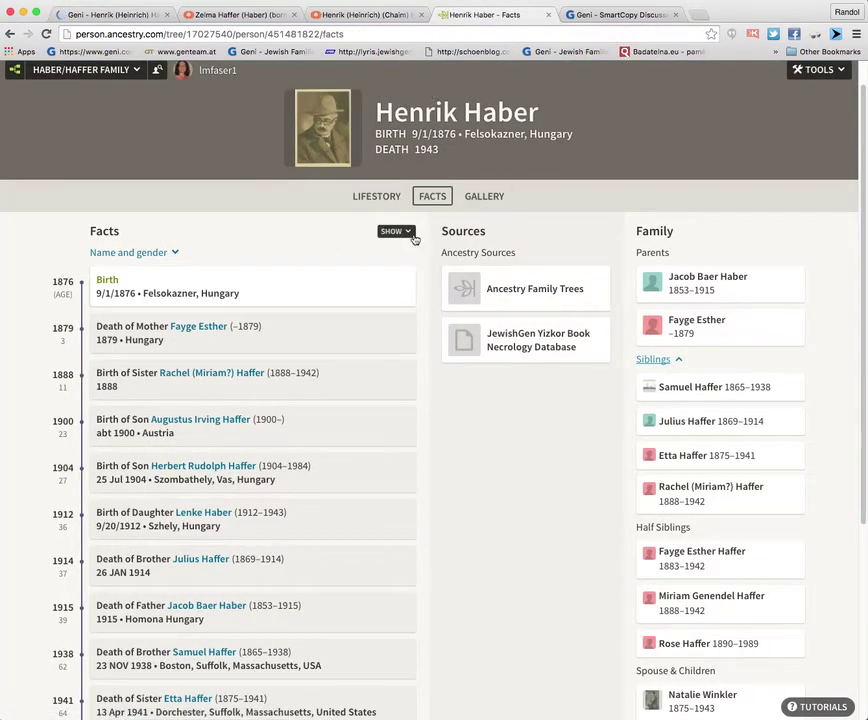
click(356, 15)
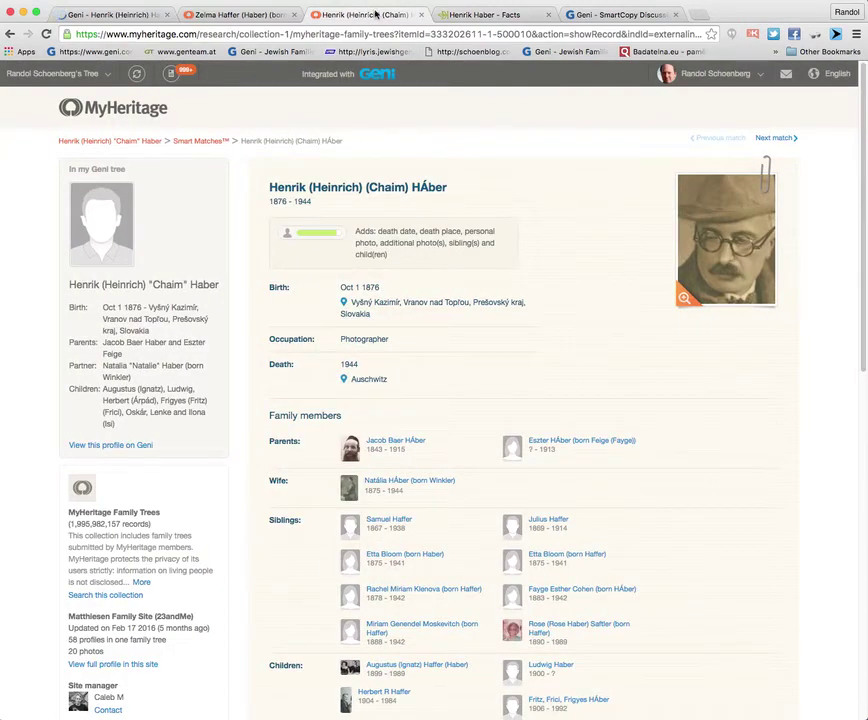
click(126, 15)
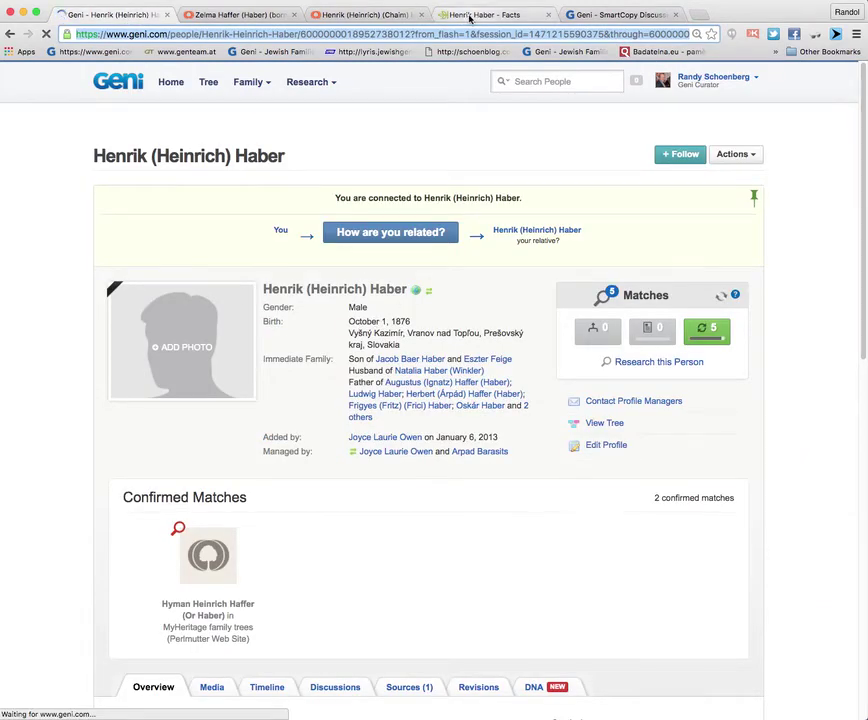
click(470, 15)
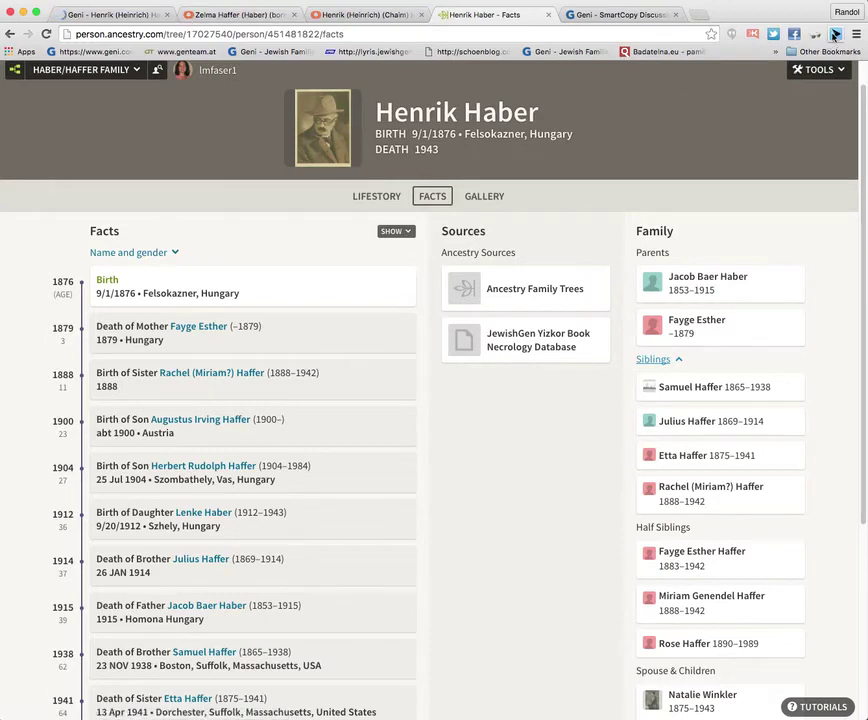
Set SmartCopy's destination to Henrik's Geni profile by pasting his profile ID
click(835, 36)
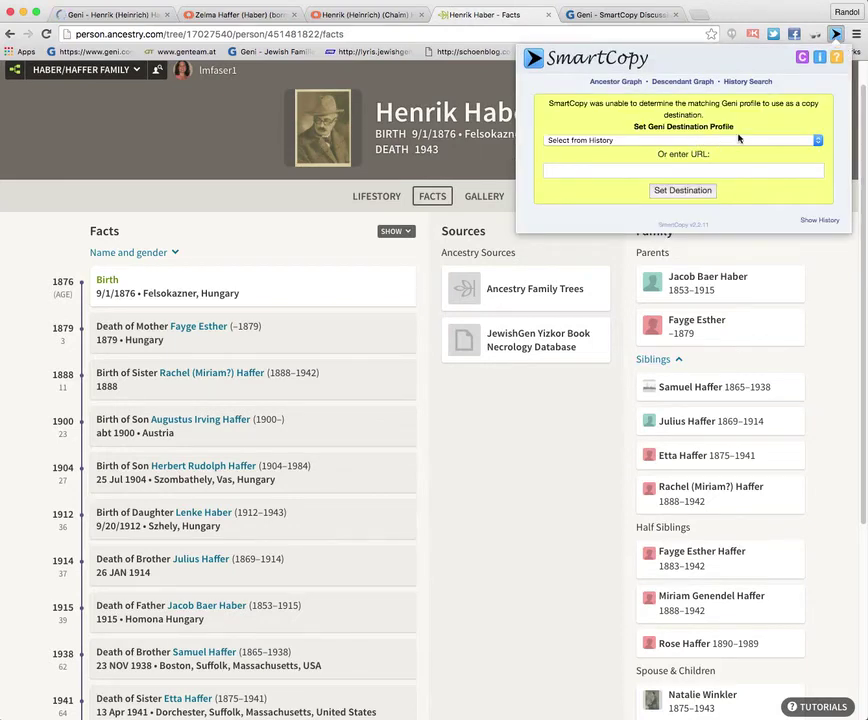
click(809, 141)
click(802, 141)
click(623, 172)
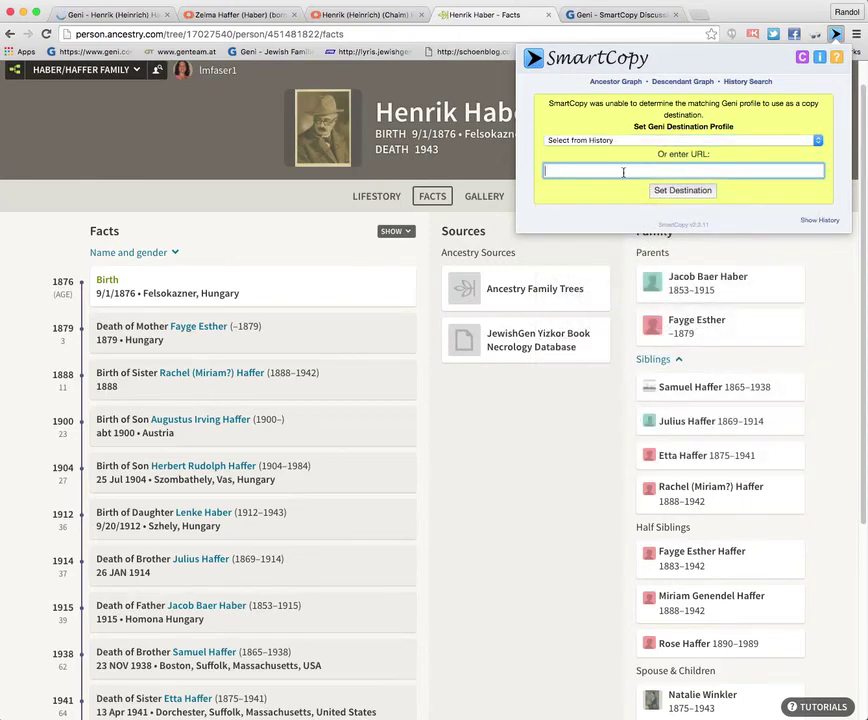
key(super+v)
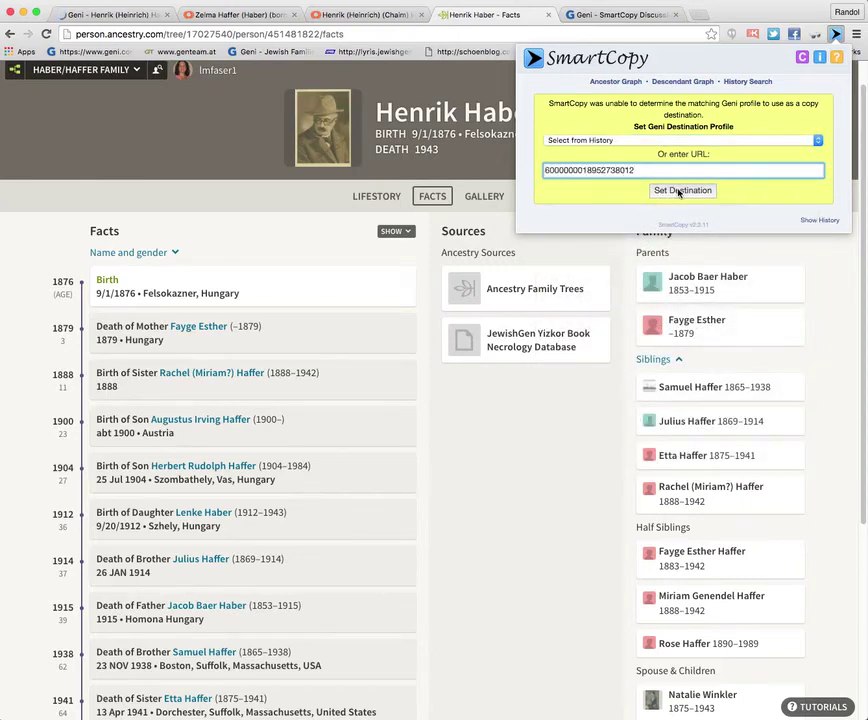
click(674, 192)
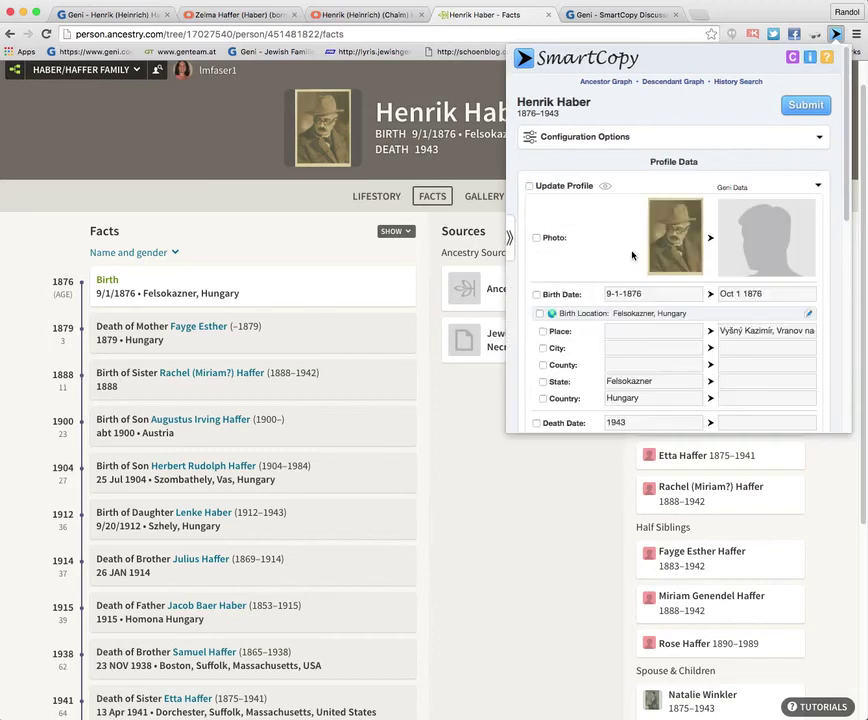
scroll(632, 253, down, 1)
scroll(630, 253, down, 3)
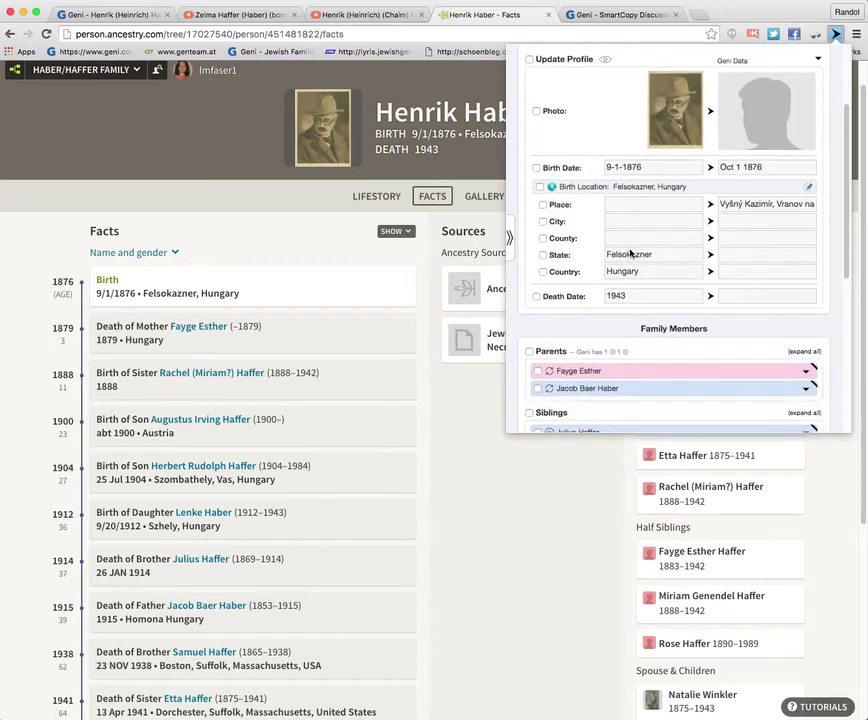
scroll(651, 221, down, 1)
scroll(676, 190, down, 3)
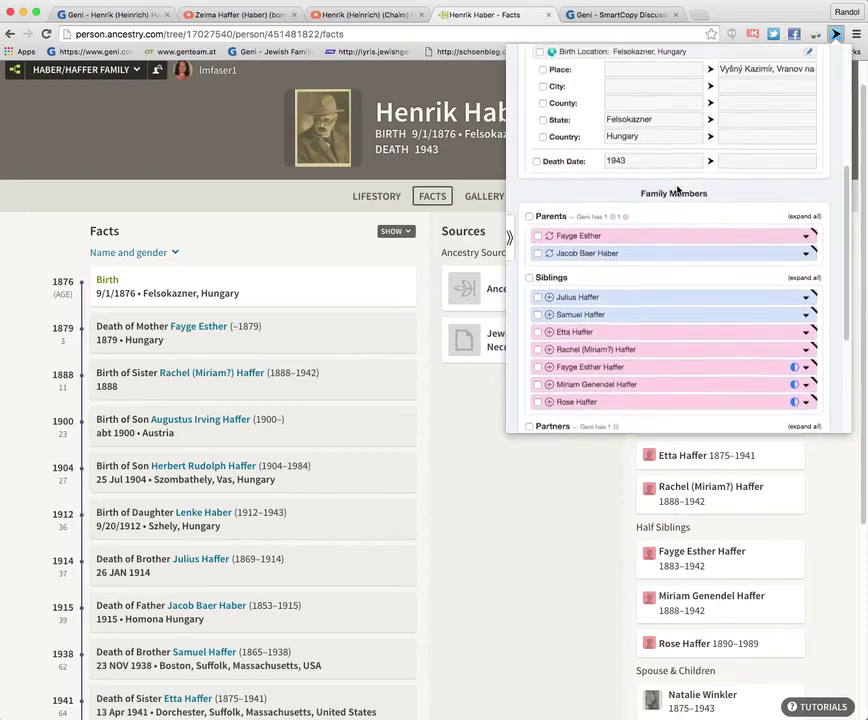
scroll(677, 190, down, 3)
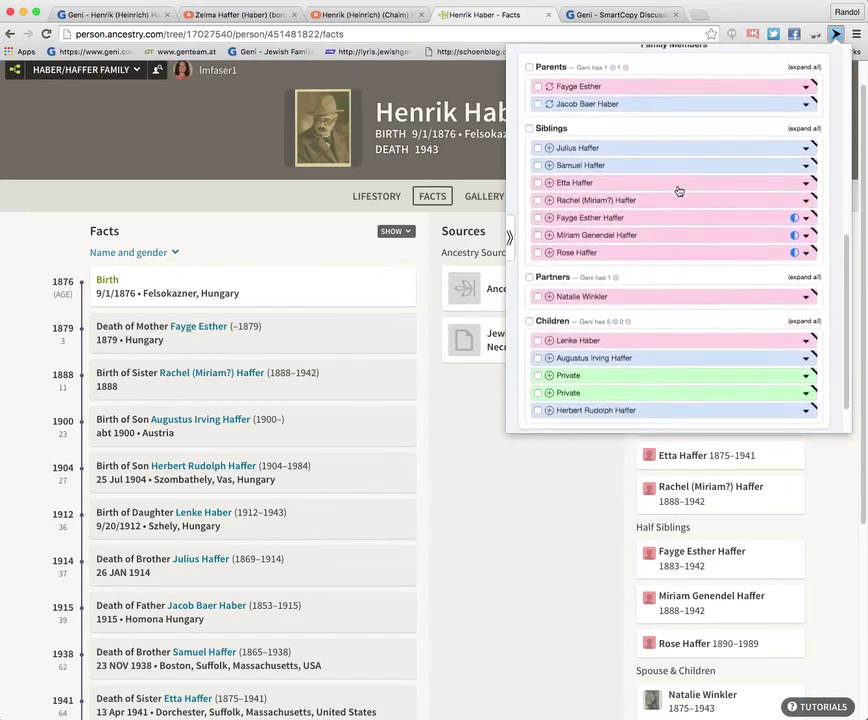
scroll(676, 190, up, 1)
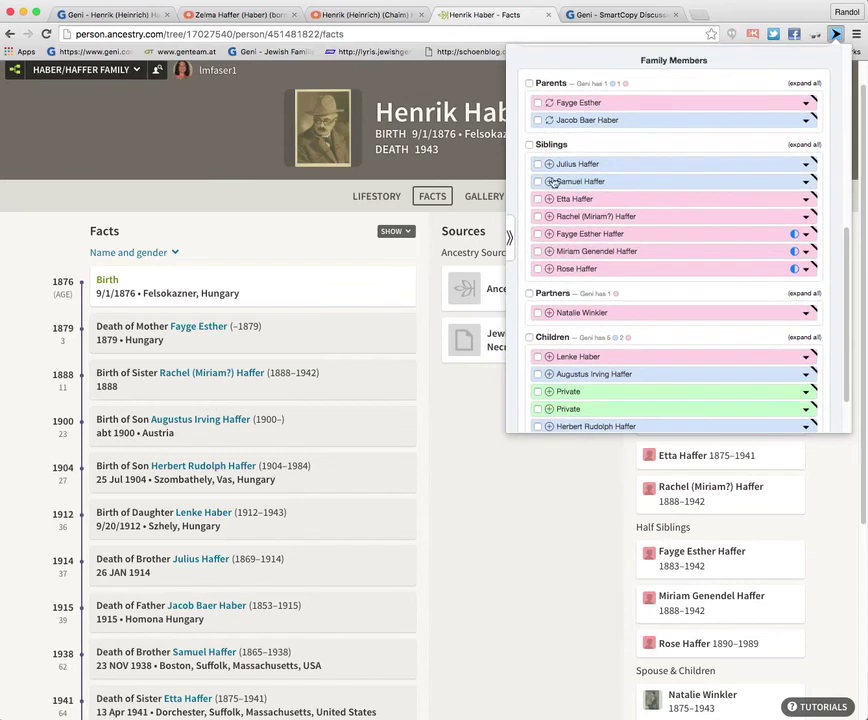
click(530, 146)
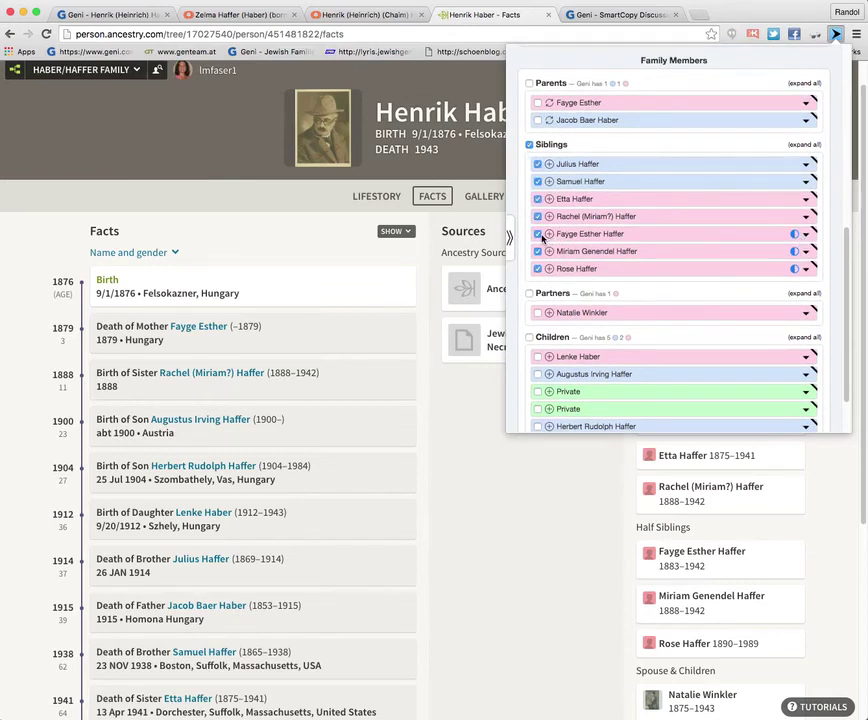
click(539, 251)
click(539, 268)
scroll(547, 219, down, 2)
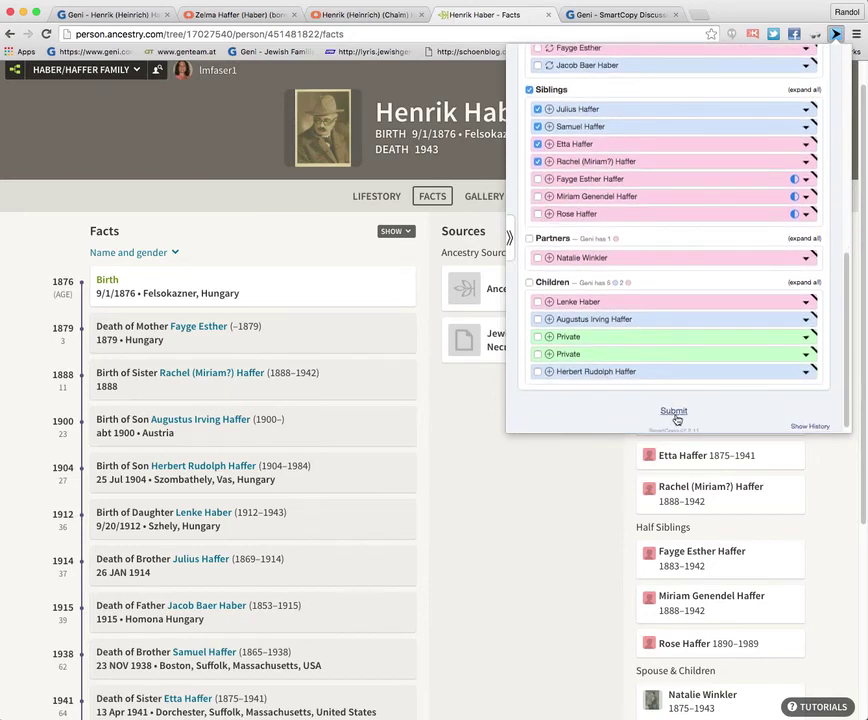
click(674, 416)
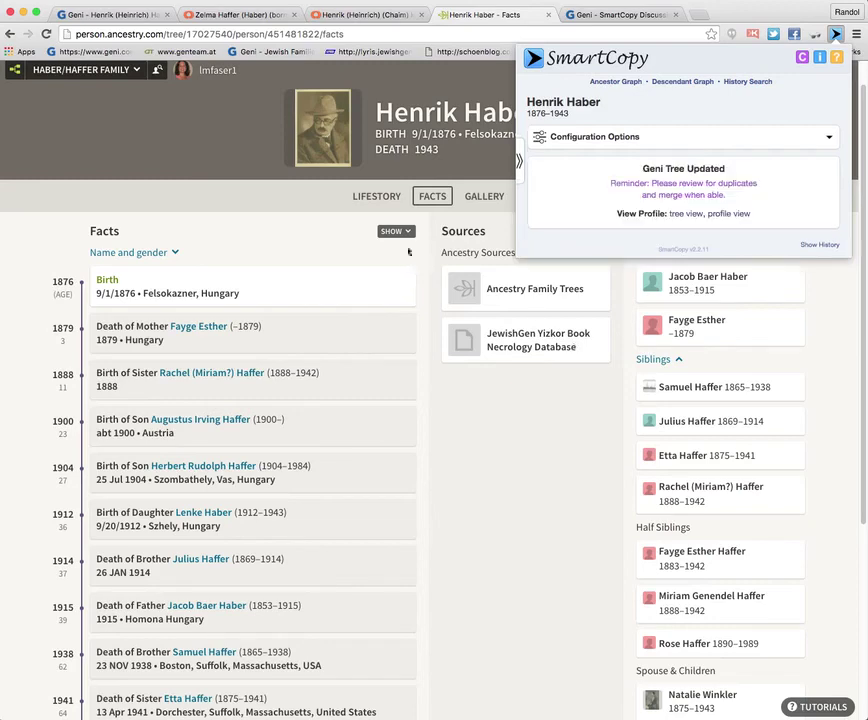
Open Henrik Haber's Geni family tree and pan it to inspect new siblings Samuel, Julius and Etta
click(140, 18)
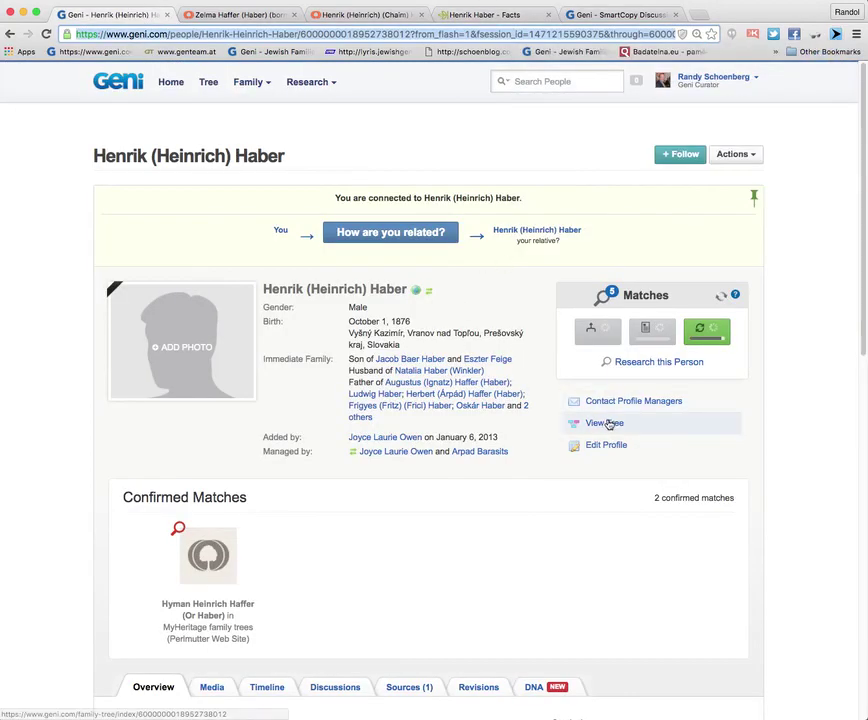
click(606, 422)
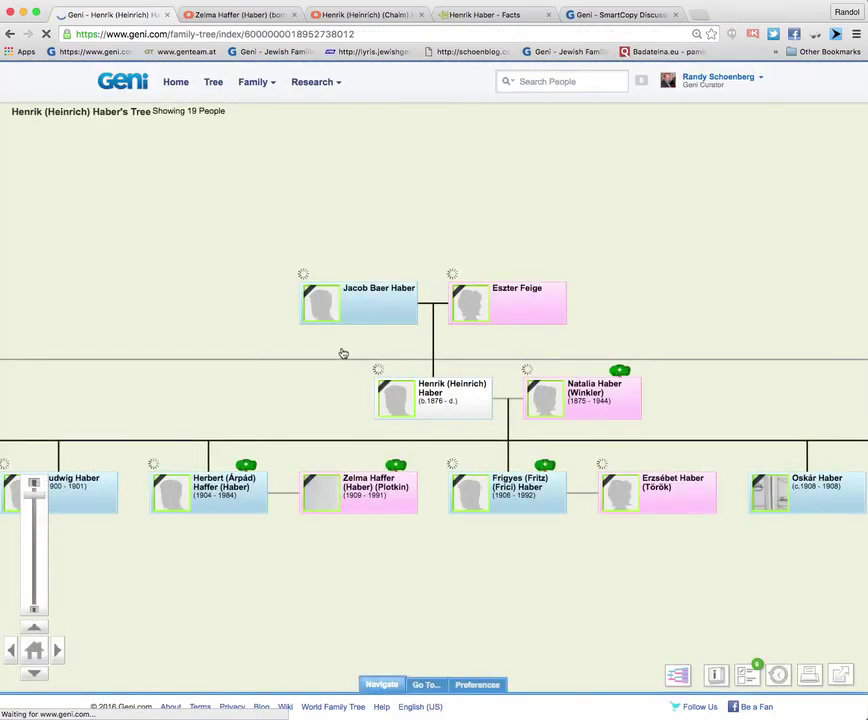
drag(341, 355, 513, 339)
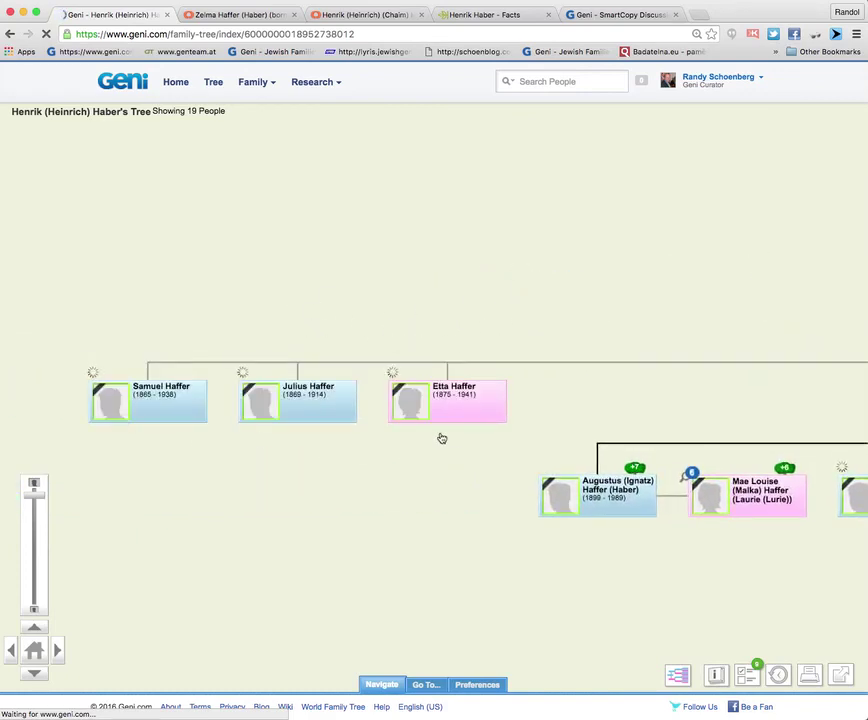
drag(434, 490, 341, 476)
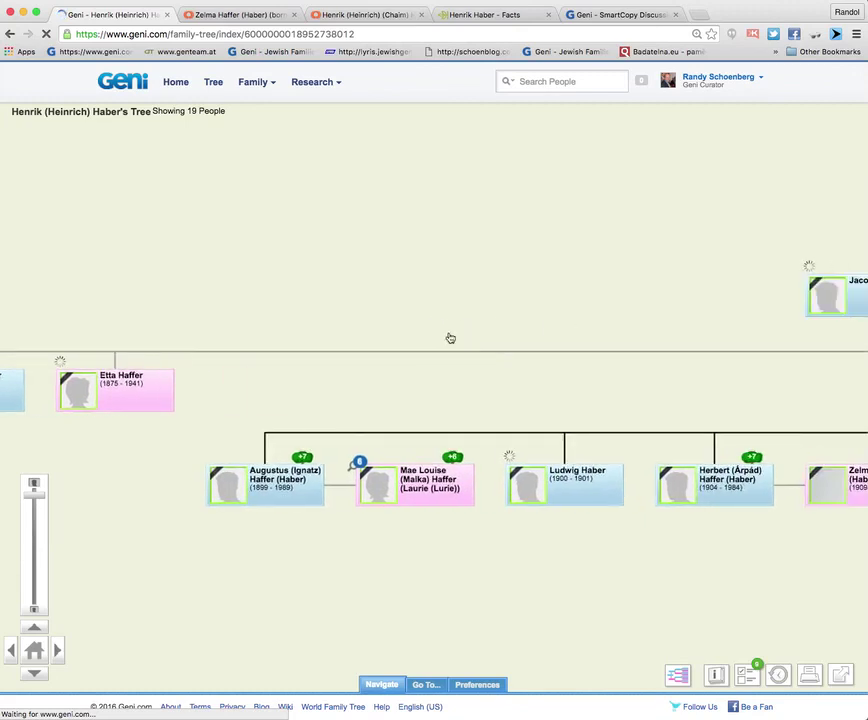
drag(403, 353, 331, 343)
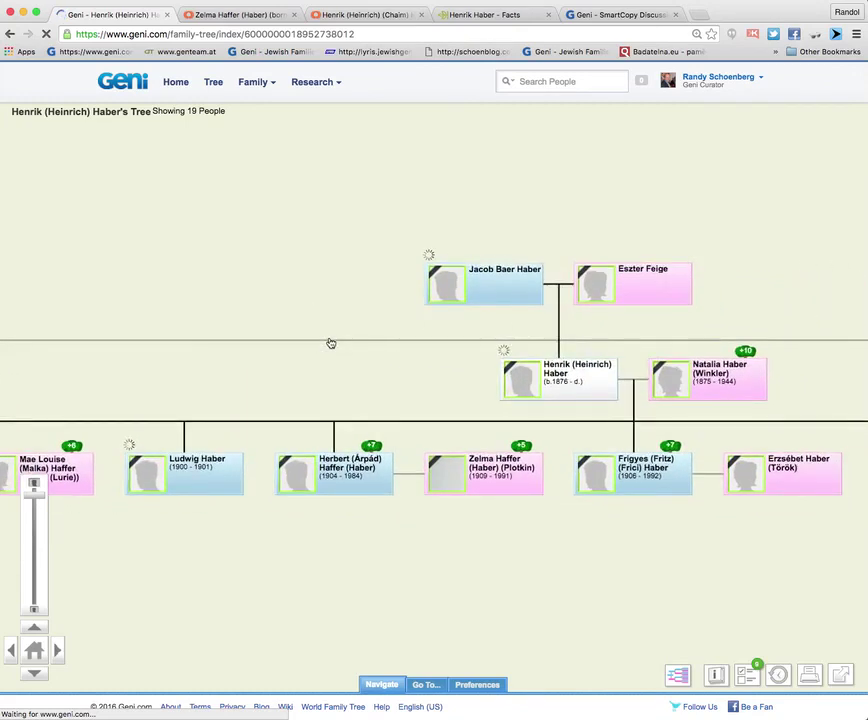